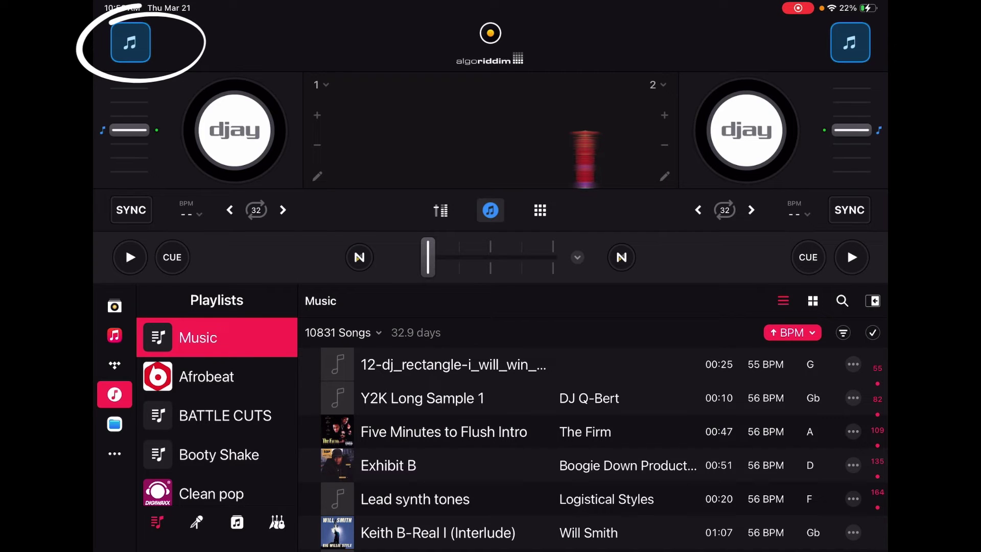
Step: Open deck 1's music-note load menu showing Load Next, Scratch Tools and Shazam
left_click(131, 42)
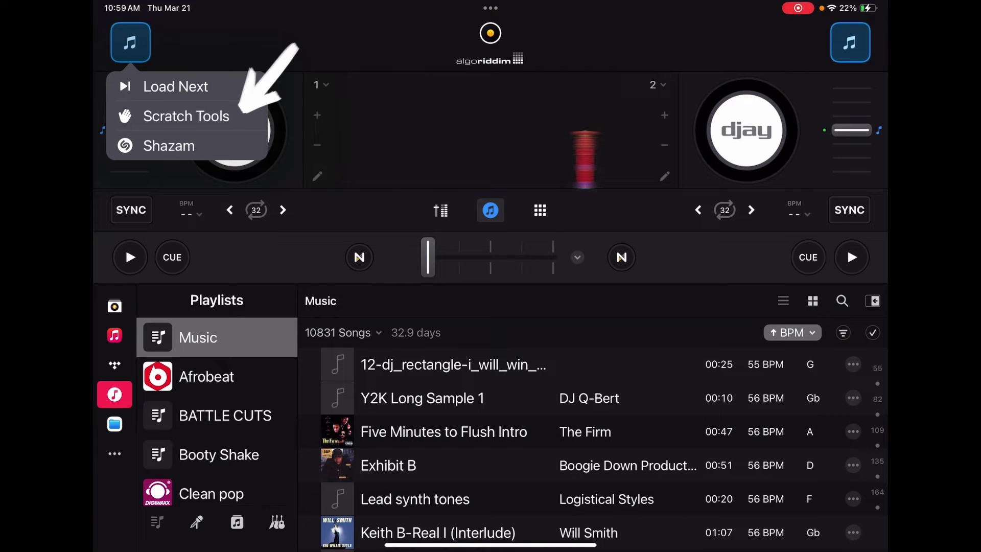
Step: Choose Scratch Tools to load DJ Qbert Skratch Tools at 100 BPM on deck 1
left_click(186, 116)
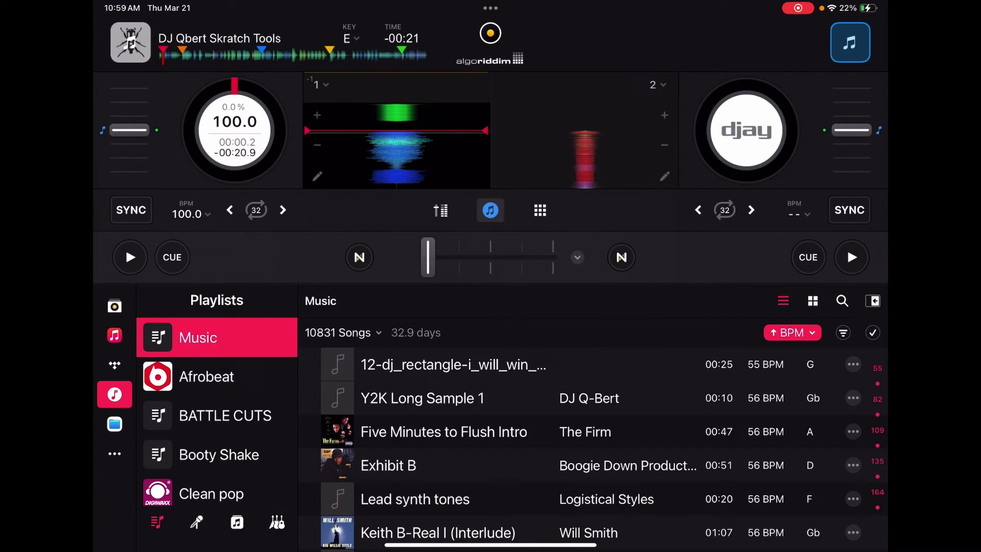